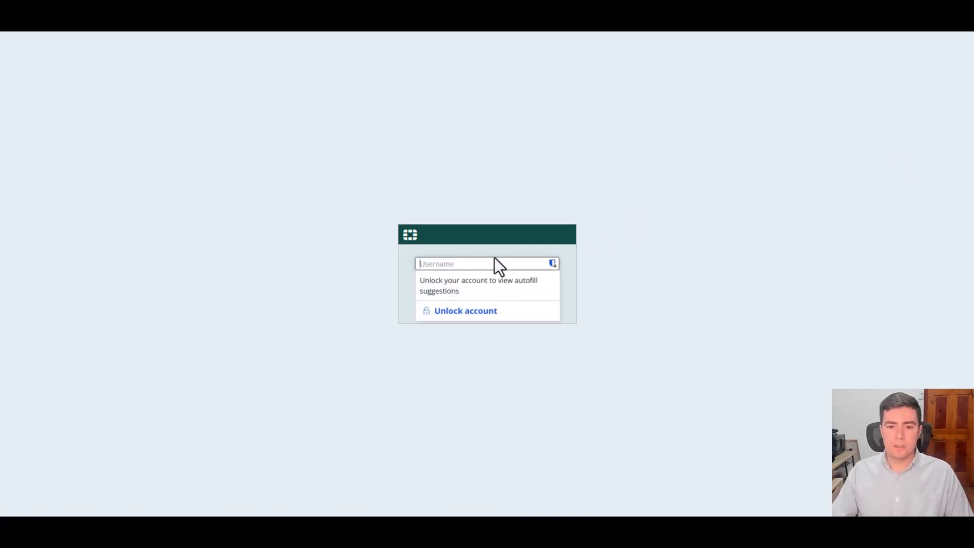
- Sign in to FortiGate with the administrator username and password
{"action": "type", "text": "admin"}
{"action": "key", "text": "Tab"}
{"action": "type", "text": "************"}
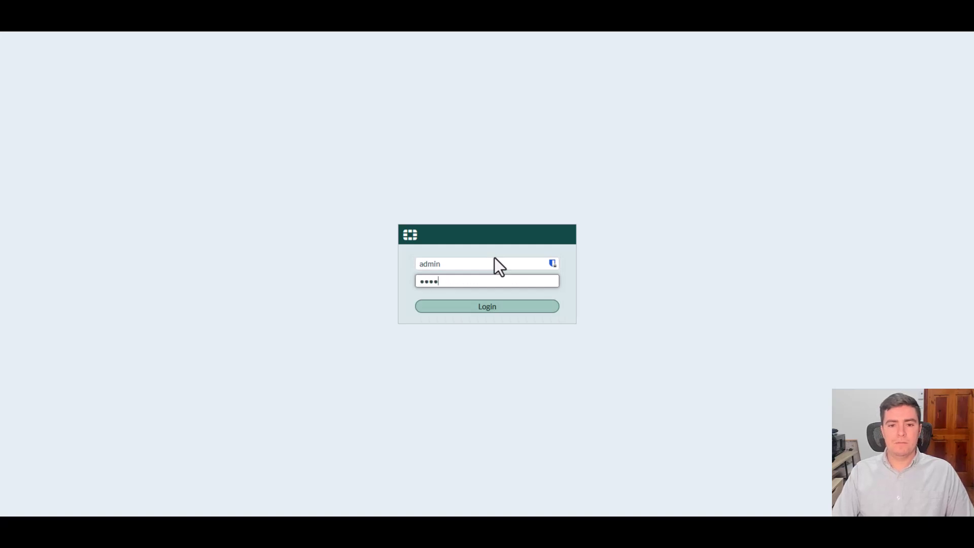
{"action": "key", "text": "Return"}
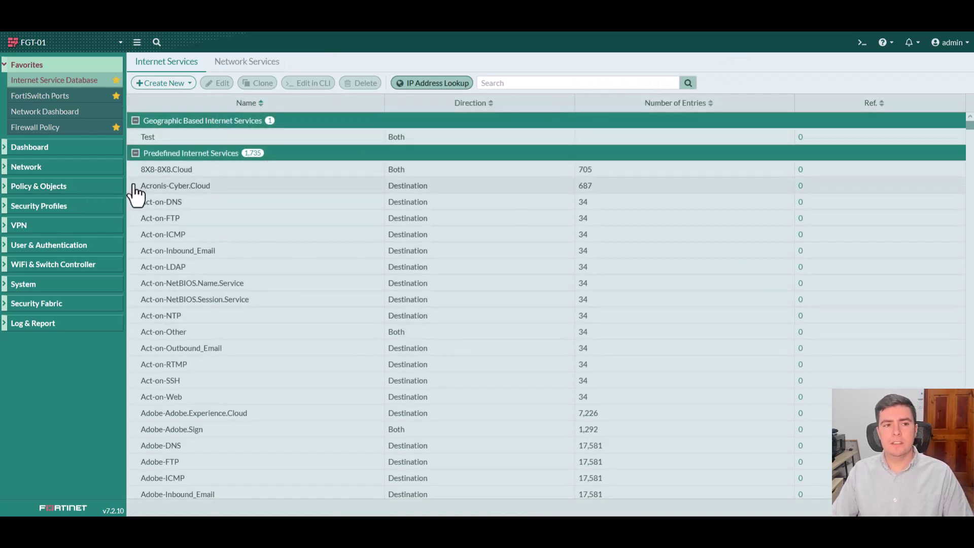
- Expand Policy & Objects and browse the Internet Services list from Act-on-FTP down to Adobe-DNS
{"action": "left_click", "coordinate": [107, 190]}
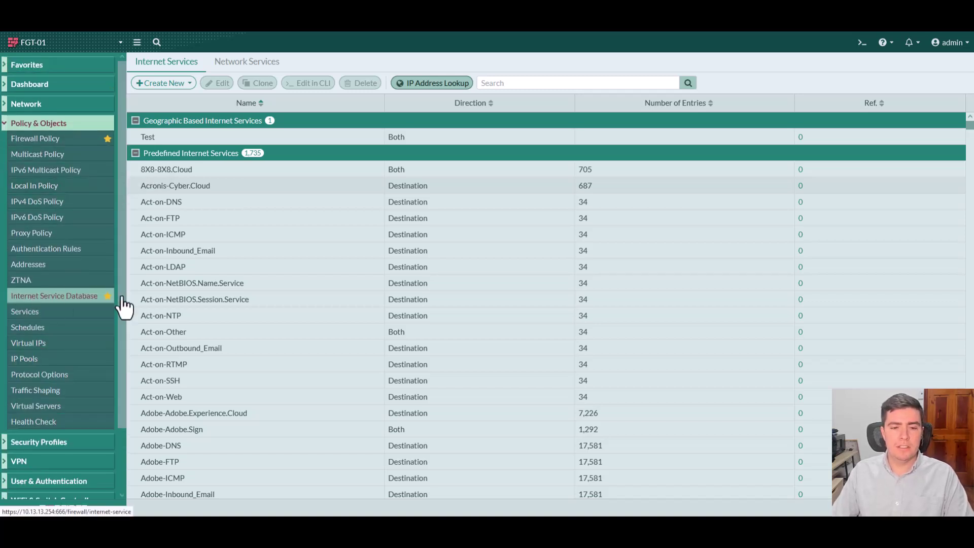
{"action": "left_click", "coordinate": [483, 218]}
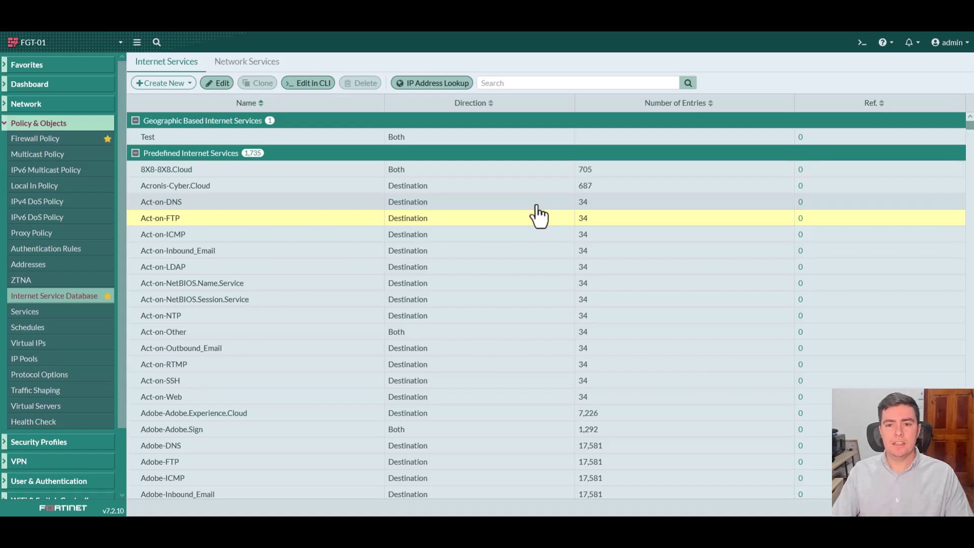
{"action": "key", "text": "Down"}
{"action": "key", "text": "Down"}
{"action": "key", "text": "Down"}
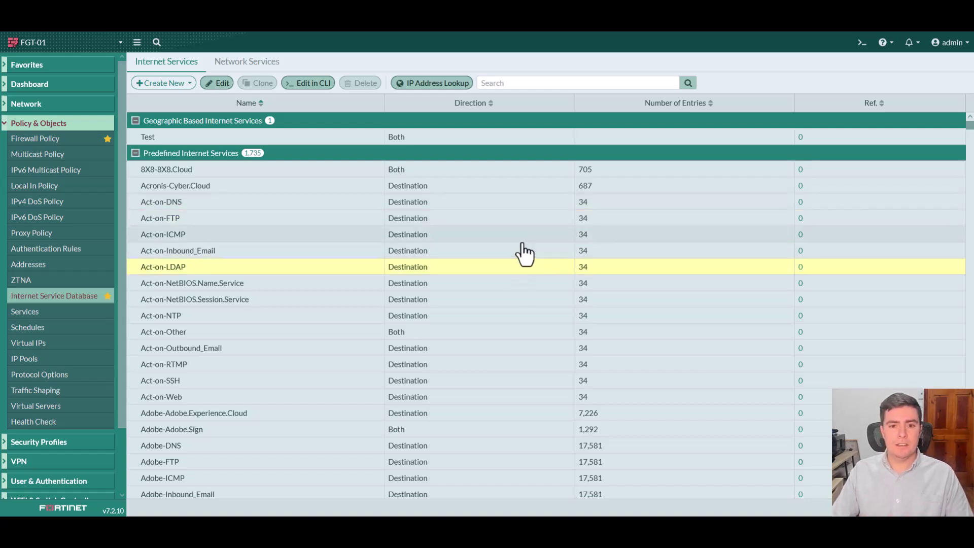
{"action": "scroll", "coordinate": [528, 244], "scroll_direction": "down", "scroll_amount": 3}
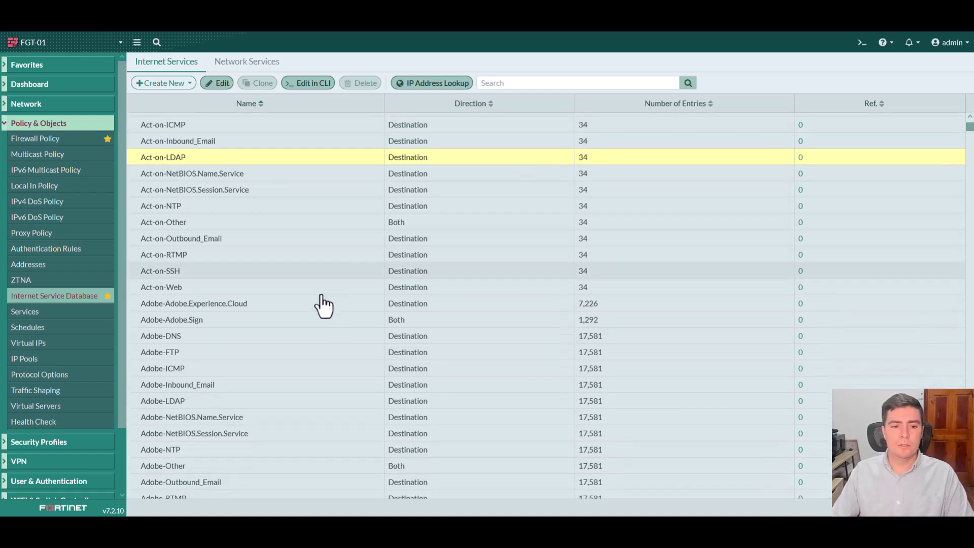
{"action": "scroll", "coordinate": [322, 304], "scroll_direction": "down", "scroll_amount": 4}
{"action": "left_click", "coordinate": [223, 172]}
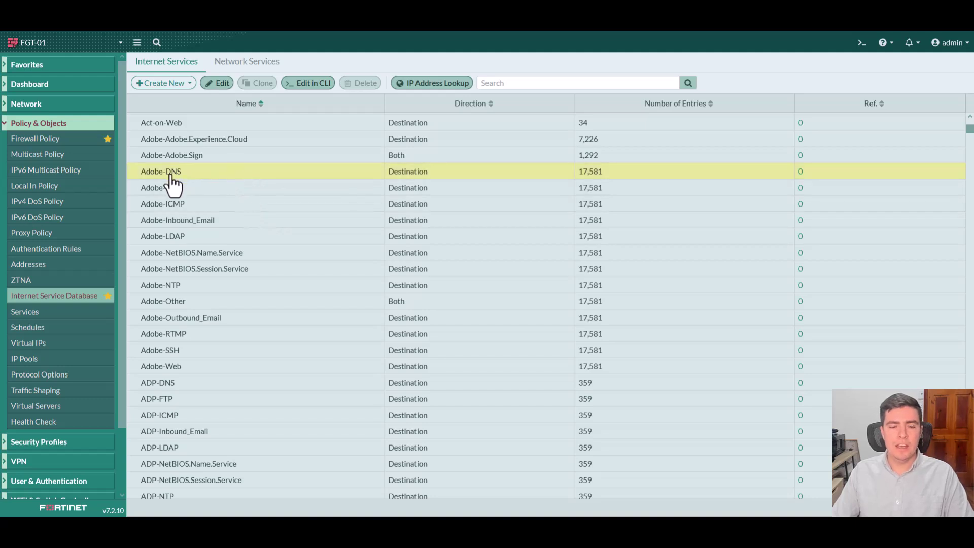
- Scroll down to the Apple services and open Apple-DNS's details
{"action": "scroll", "coordinate": [380, 269], "scroll_direction": "down", "scroll_amount": 13}
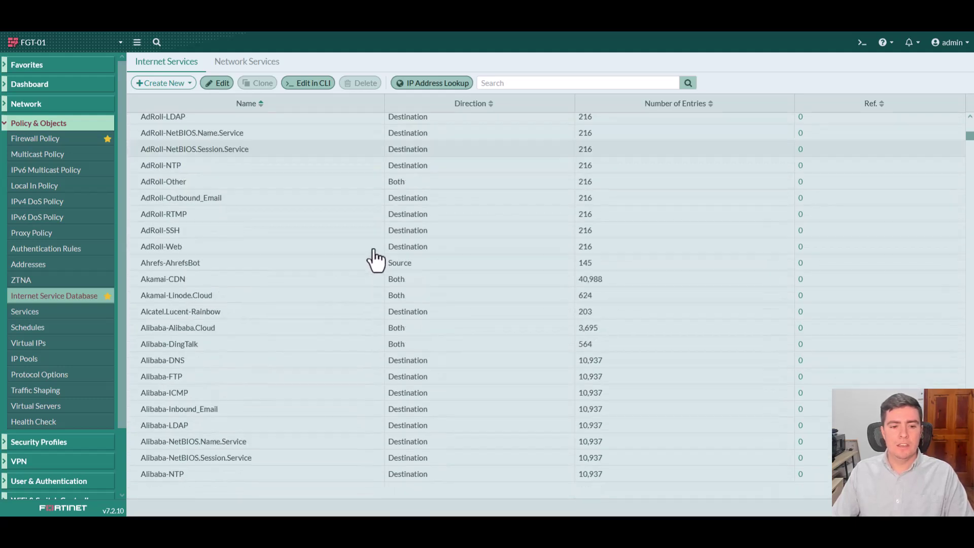
{"action": "scroll", "coordinate": [305, 264], "scroll_direction": "down", "scroll_amount": 20}
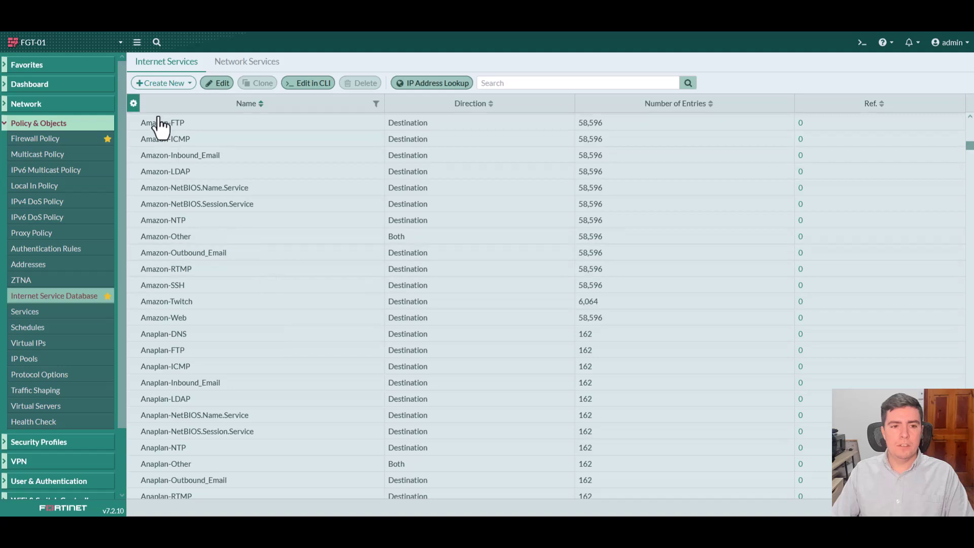
{"action": "scroll", "coordinate": [256, 280], "scroll_direction": "down", "scroll_amount": 14}
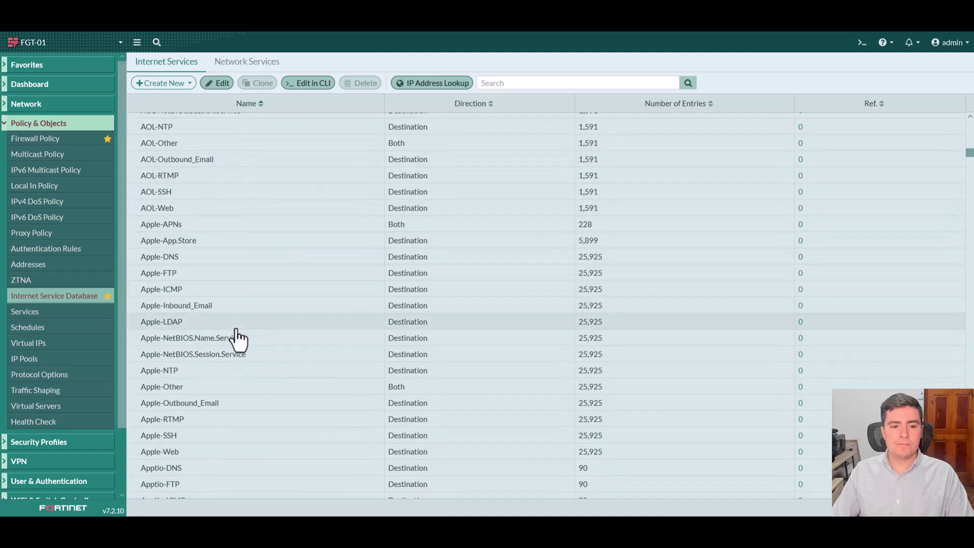
{"action": "left_click", "coordinate": [235, 327]}
{"action": "left_click", "coordinate": [230, 257]}
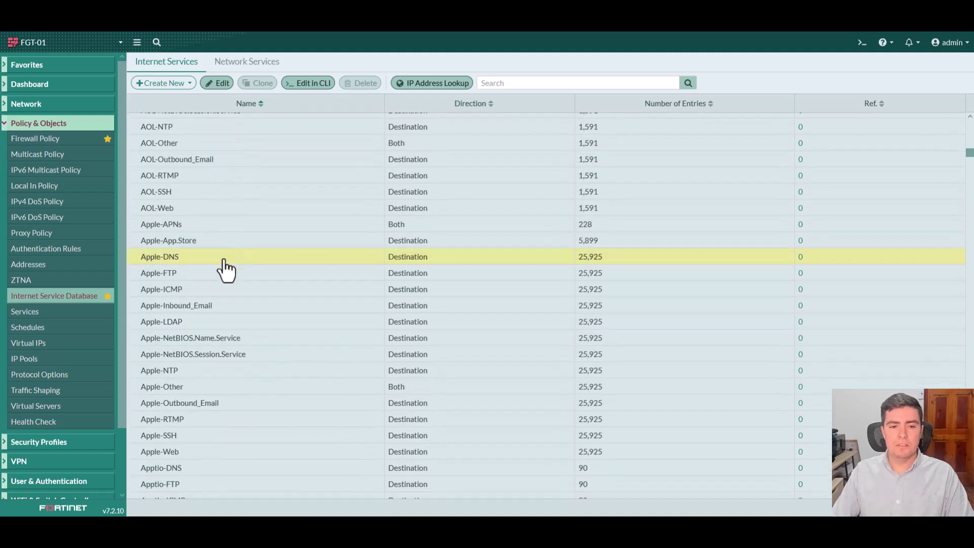
{"action": "double_click", "coordinate": [223, 260]}
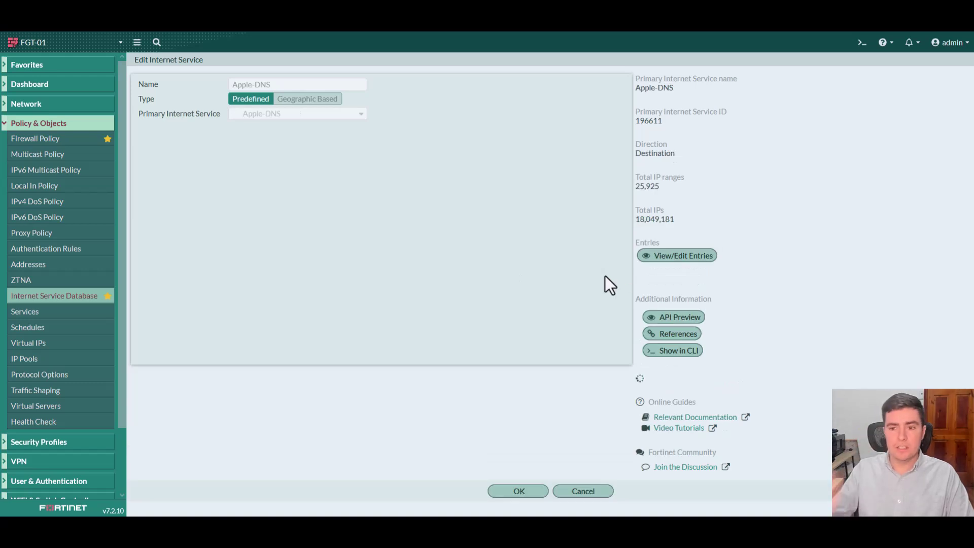
{"action": "left_click_drag", "start_coordinate": [674, 220], "coordinate": [644, 221]}
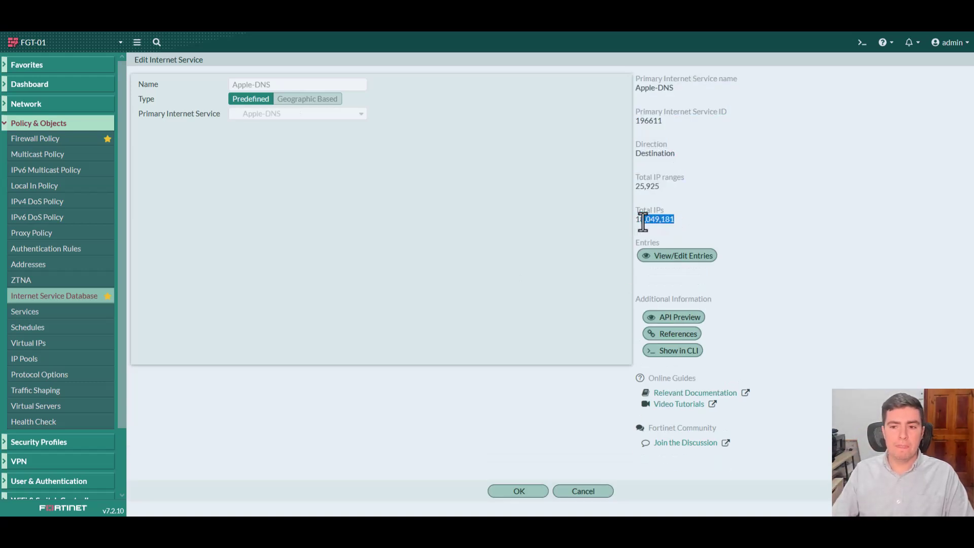
{"action": "left_click", "coordinate": [666, 267]}
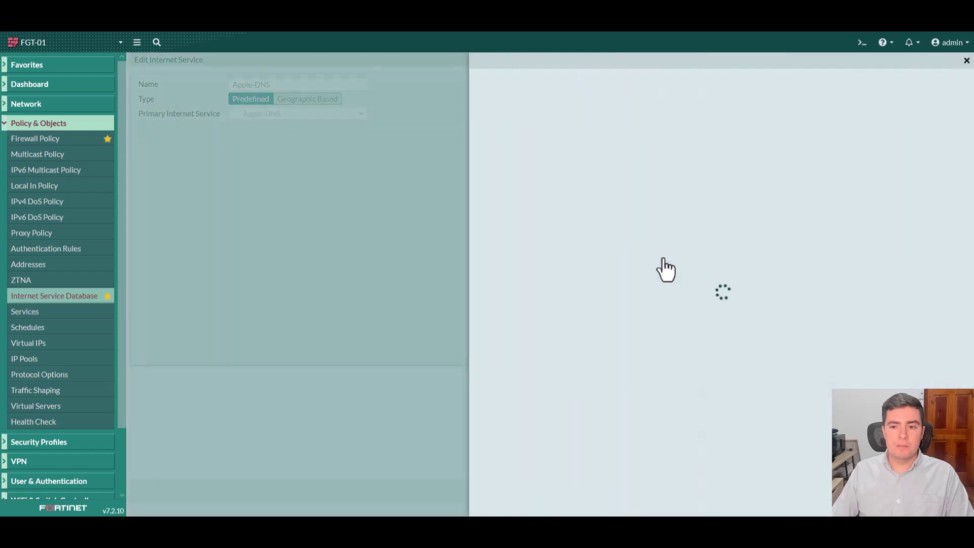
{"action": "left_click_drag", "start_coordinate": [969, 124], "coordinate": [935, 352]}
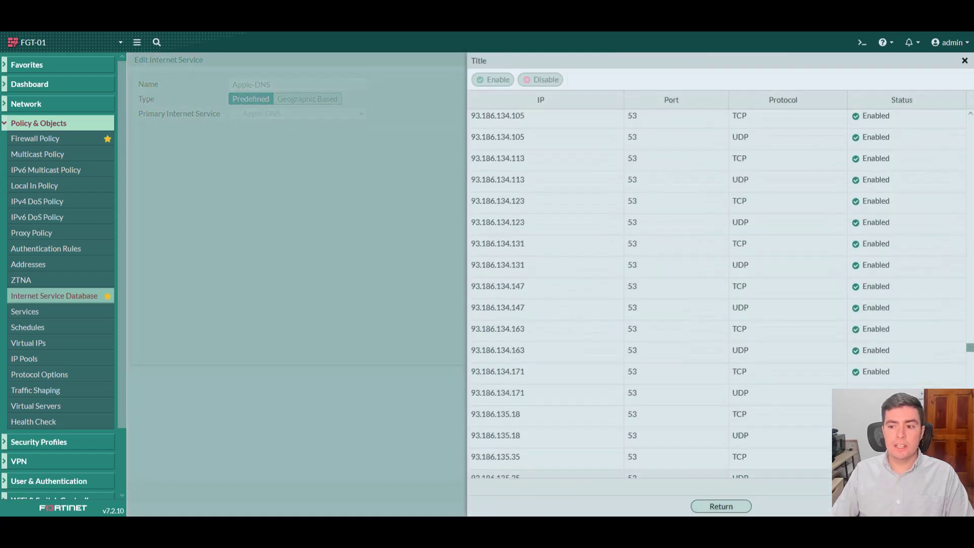
{"action": "left_click", "coordinate": [720, 507]}
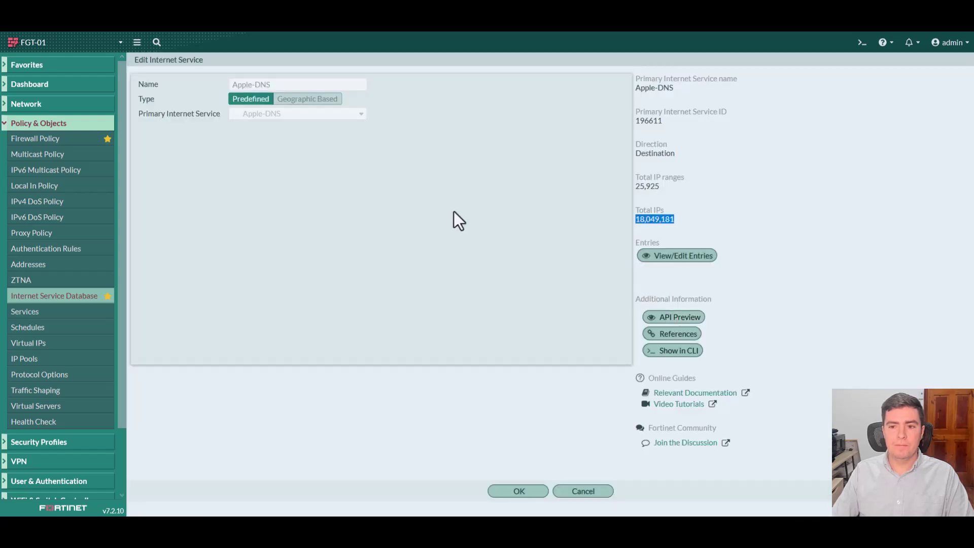
{"action": "left_click", "coordinate": [597, 494]}
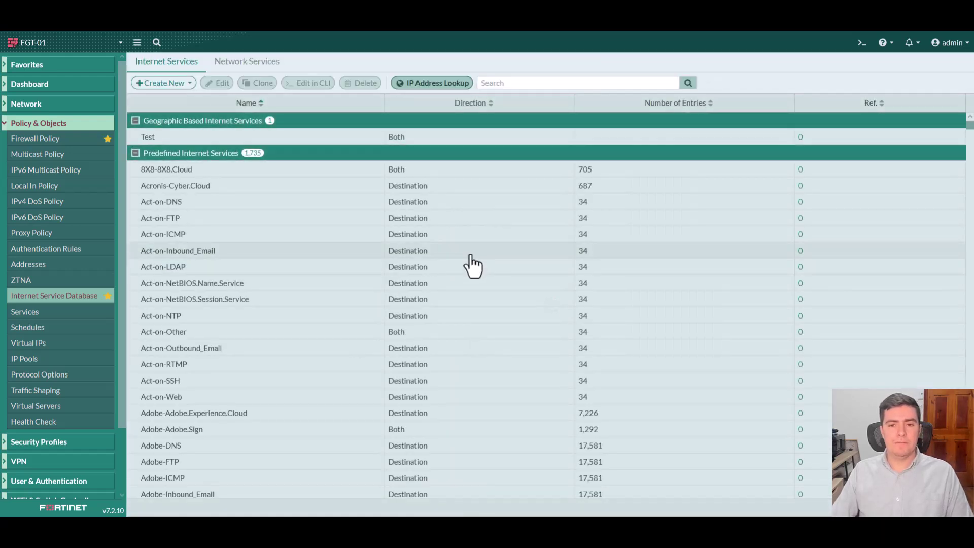
- Review the Blockchain-Crypto.Mining.Pool, Botnet-C&C.Server and Malicious-Malicious.Server reputation entries
{"action": "scroll", "coordinate": [472, 266], "scroll_direction": "down", "scroll_amount": 20}
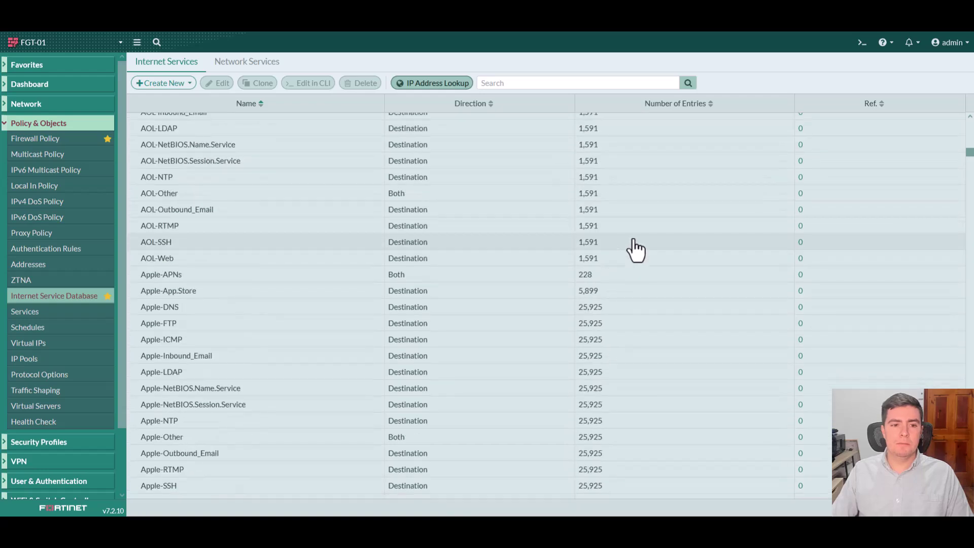
{"action": "scroll", "coordinate": [636, 249], "scroll_direction": "down", "scroll_amount": 20}
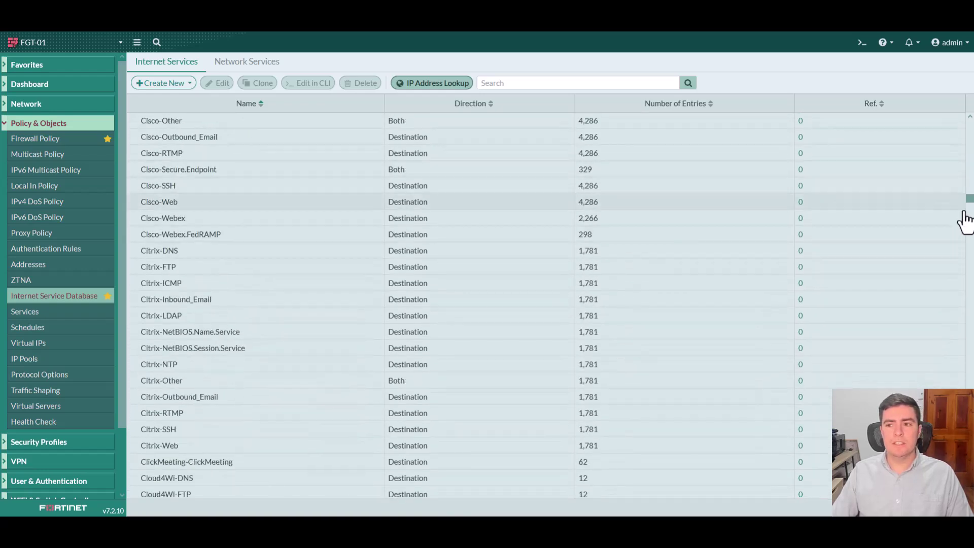
{"action": "left_click_drag", "start_coordinate": [970, 200], "coordinate": [969, 494]}
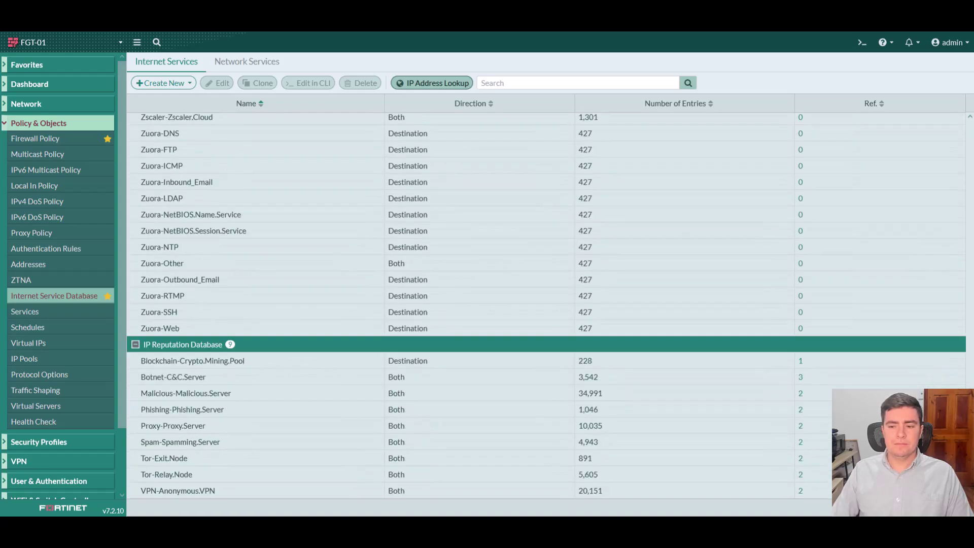
{"action": "left_click", "coordinate": [360, 364]}
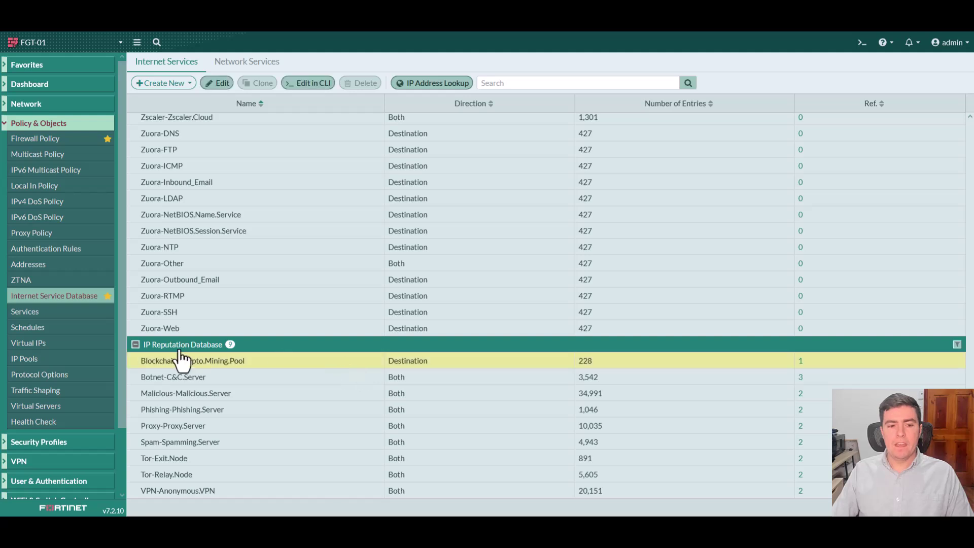
{"action": "left_click", "coordinate": [265, 380]}
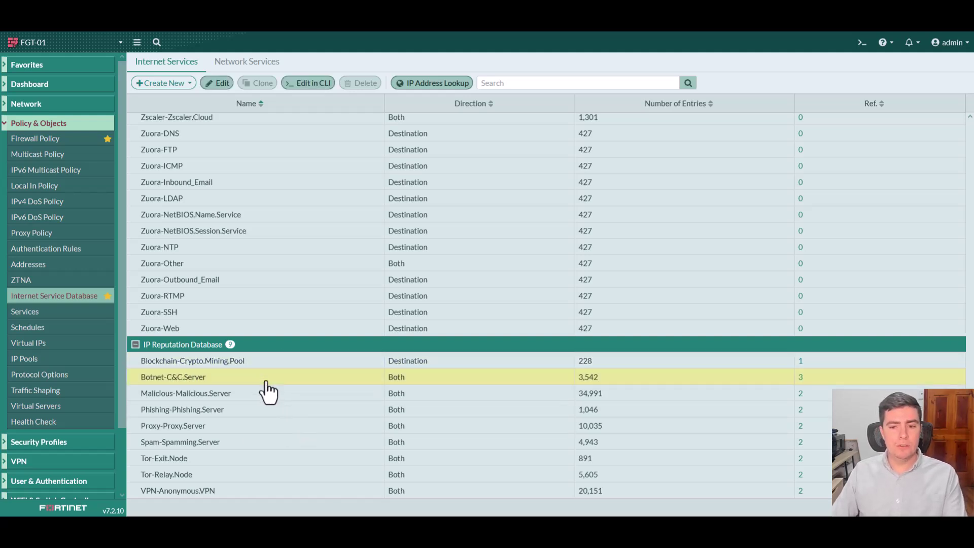
{"action": "left_click", "coordinate": [277, 396]}
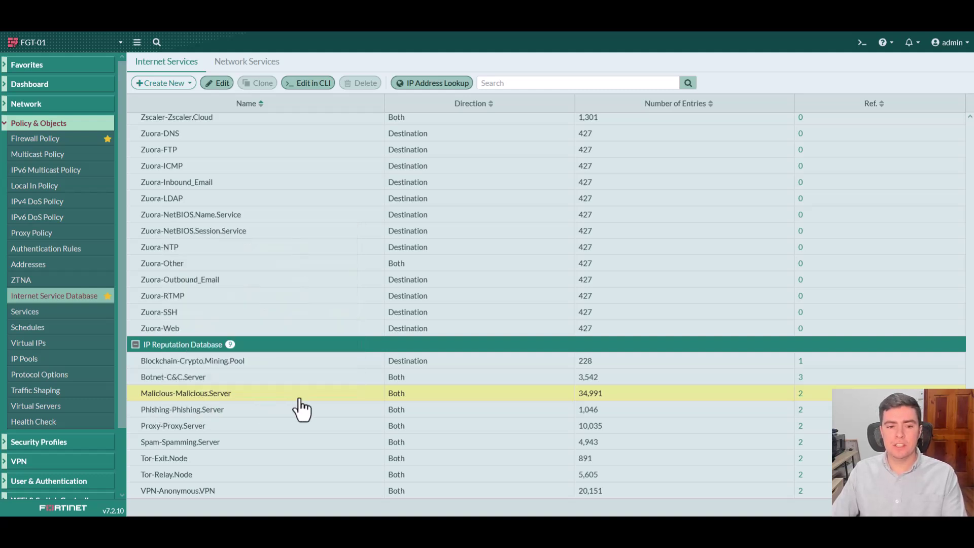
{"action": "left_click", "coordinate": [280, 381]}
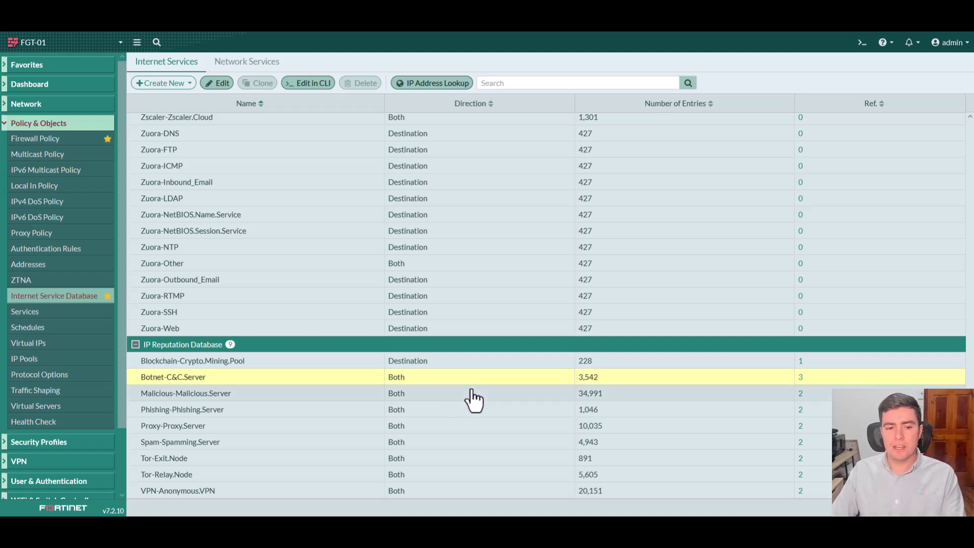
- Review the VPN-Anonymous.VPN, Proxy-Proxy.Server and Phishing-Phishing.Server entries, then go to Firewall Policy
{"action": "left_click", "coordinate": [329, 491]}
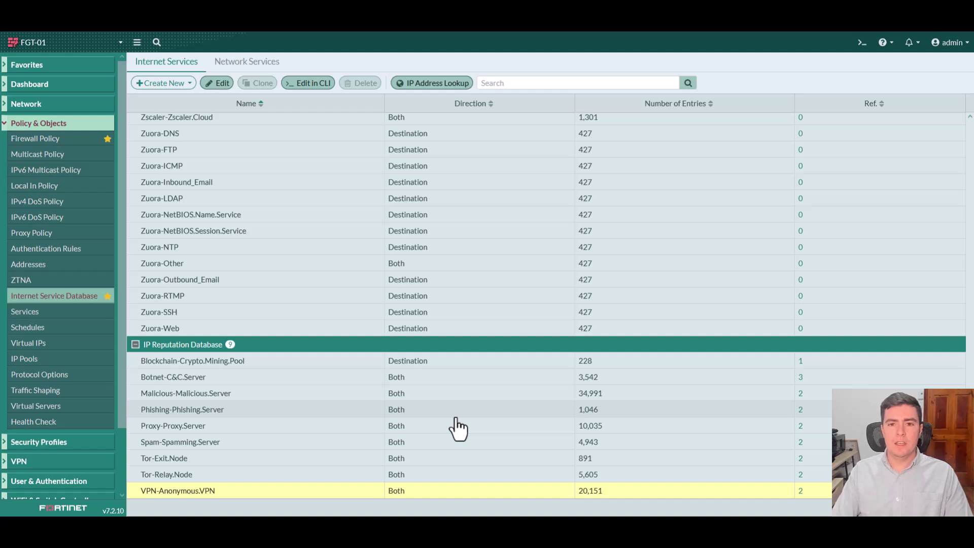
{"action": "left_click", "coordinate": [353, 428]}
{"action": "left_click", "coordinate": [336, 410]}
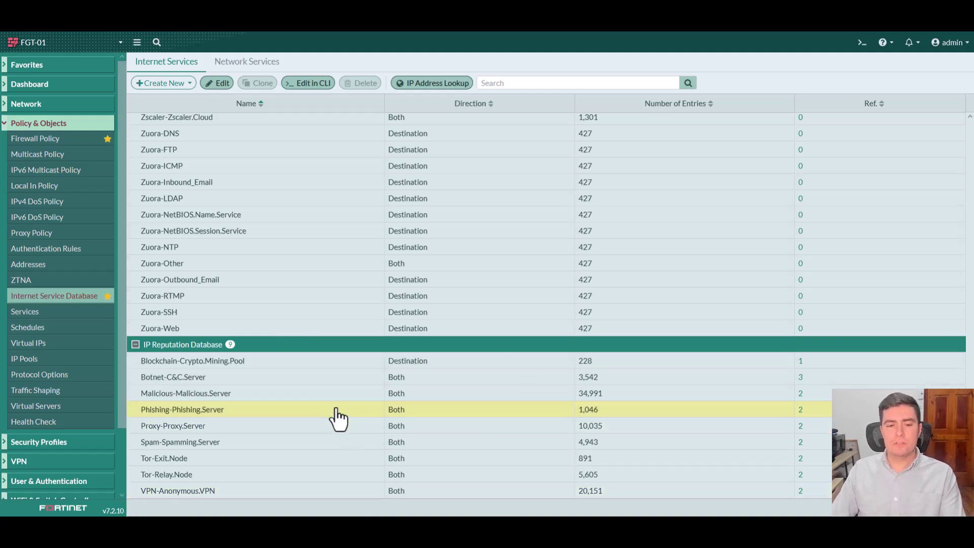
{"action": "left_click", "coordinate": [301, 234]}
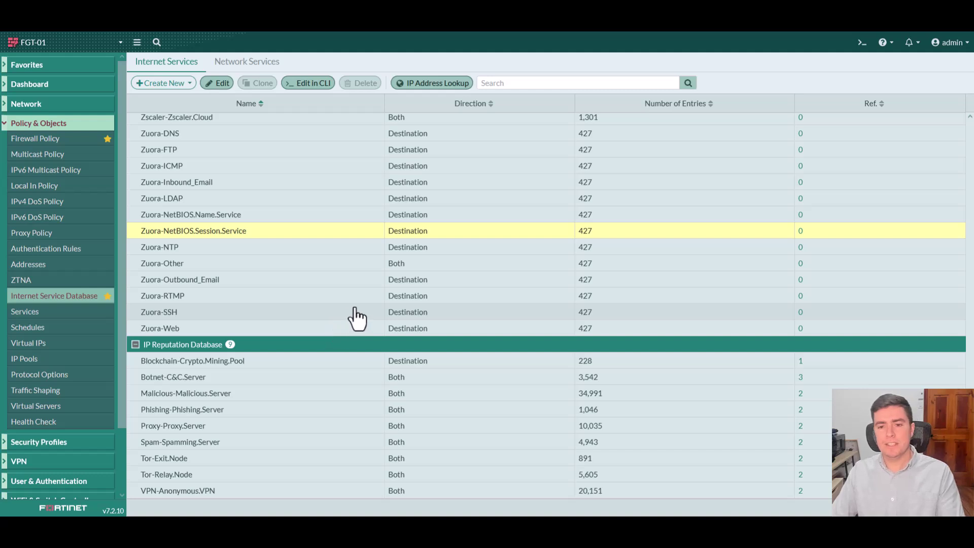
{"action": "left_click", "coordinate": [21, 142]}
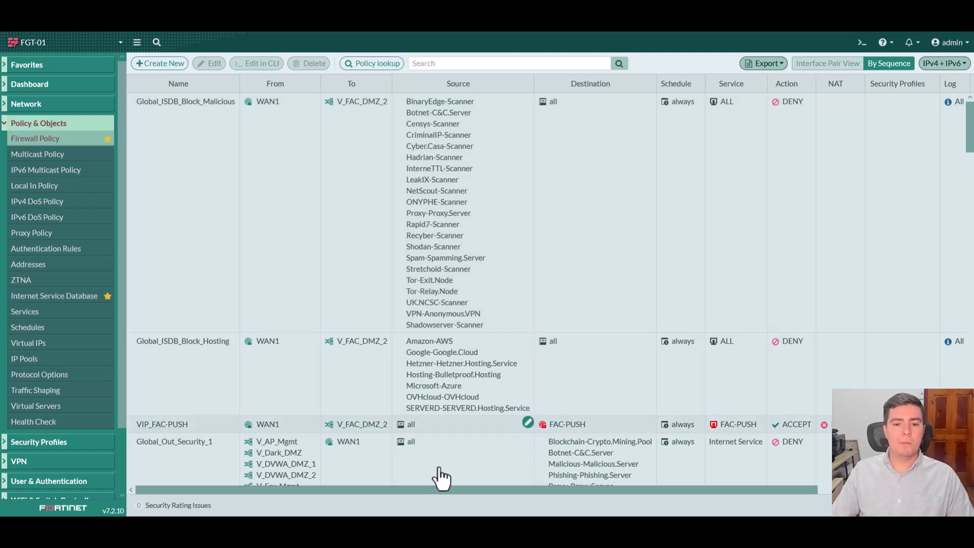
{"action": "left_click", "coordinate": [448, 430]}
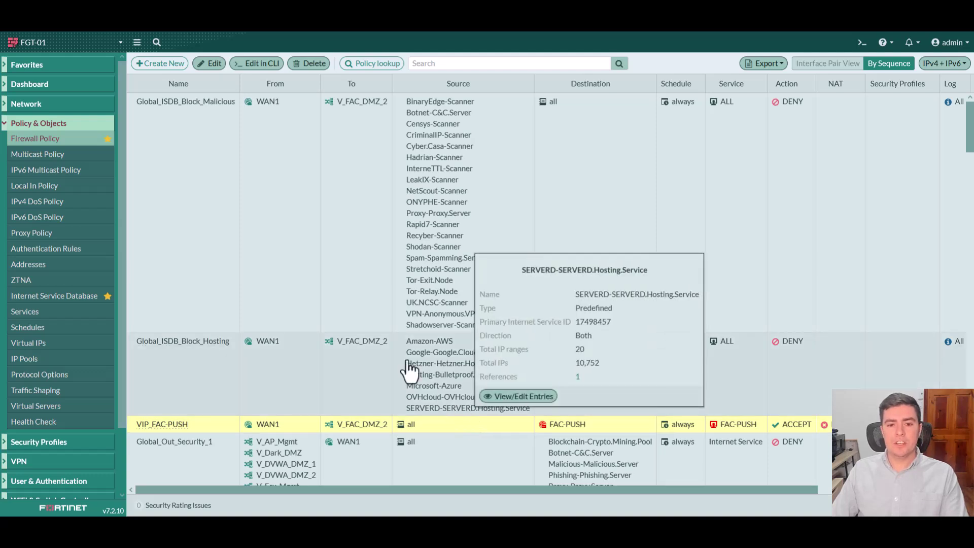
{"action": "left_click", "coordinate": [322, 239]}
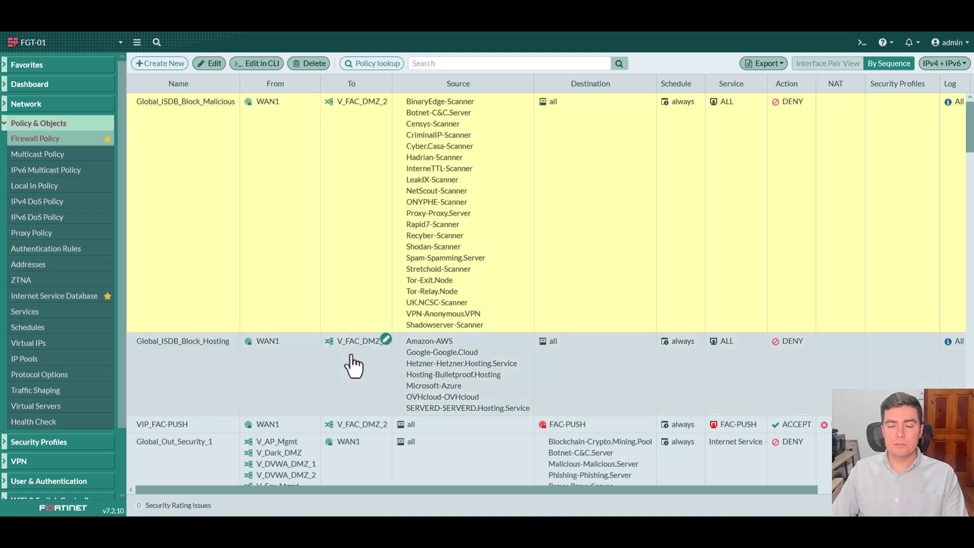
{"action": "left_click", "coordinate": [723, 216]}
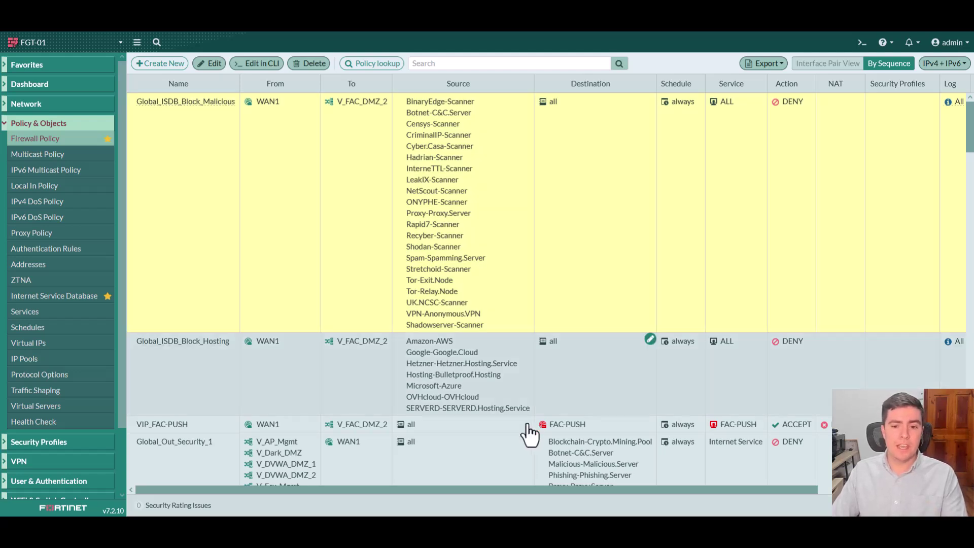
{"action": "left_click", "coordinate": [482, 425]}
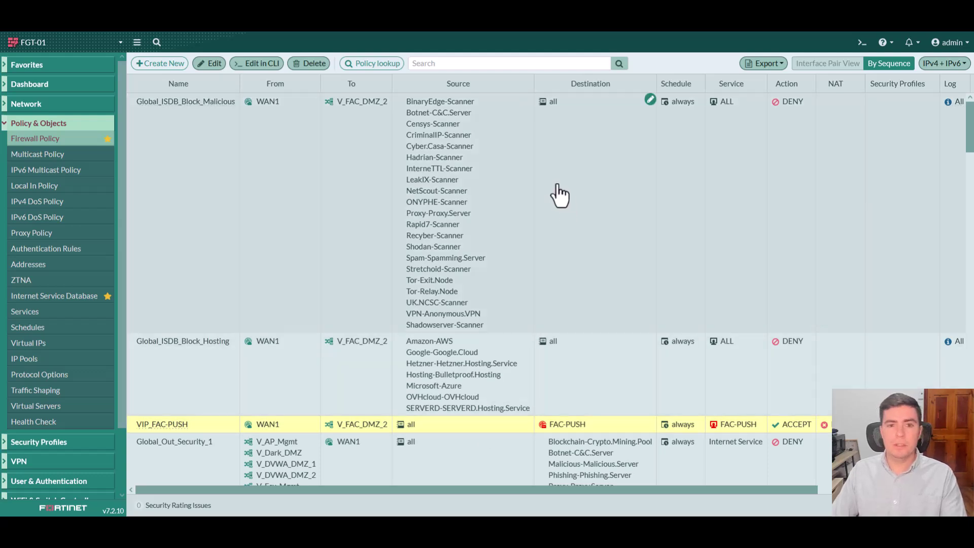
{"action": "left_click", "coordinate": [561, 197]}
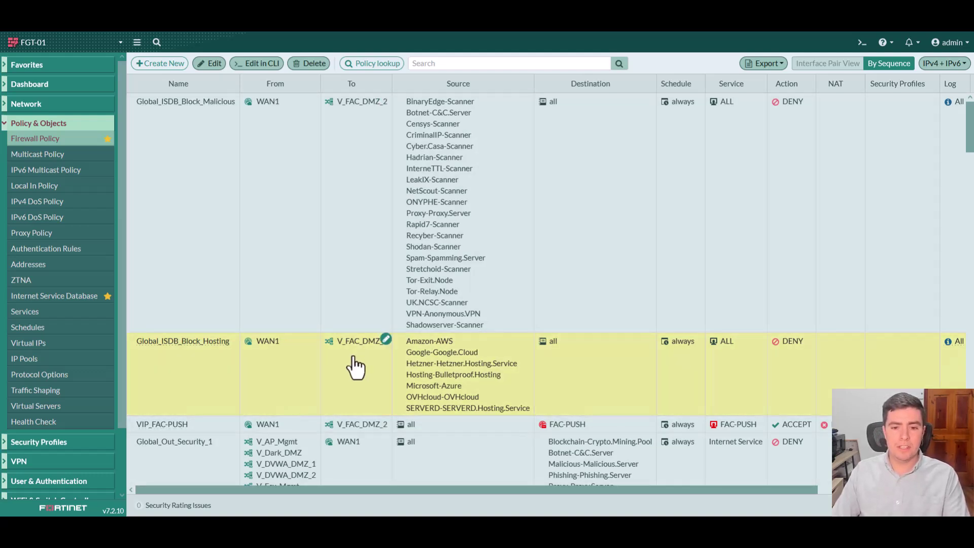
{"action": "mouse_move", "coordinate": [436, 344]}
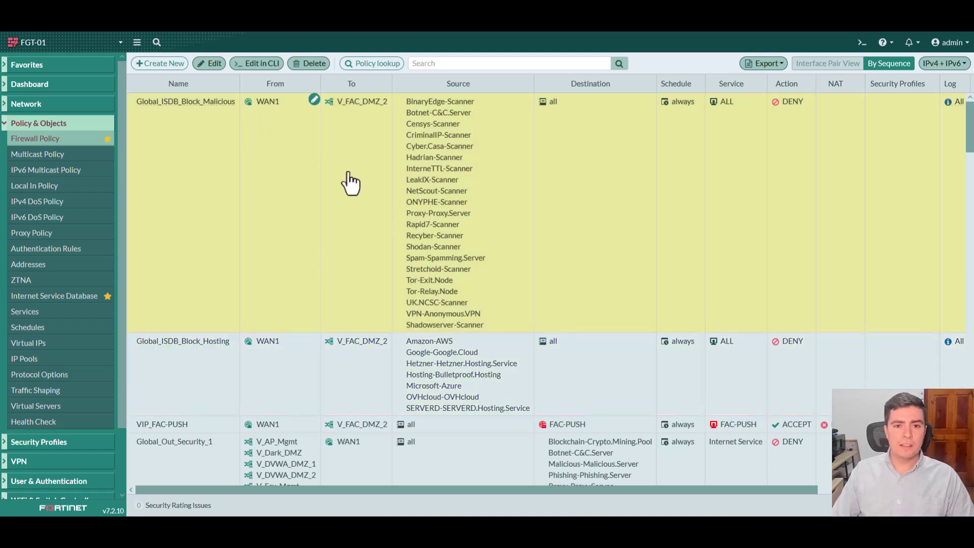
- Open Global_ISDB_Block_Malicious in the CLI and run 'show full-configuration'
{"action": "double_click", "coordinate": [361, 188]}
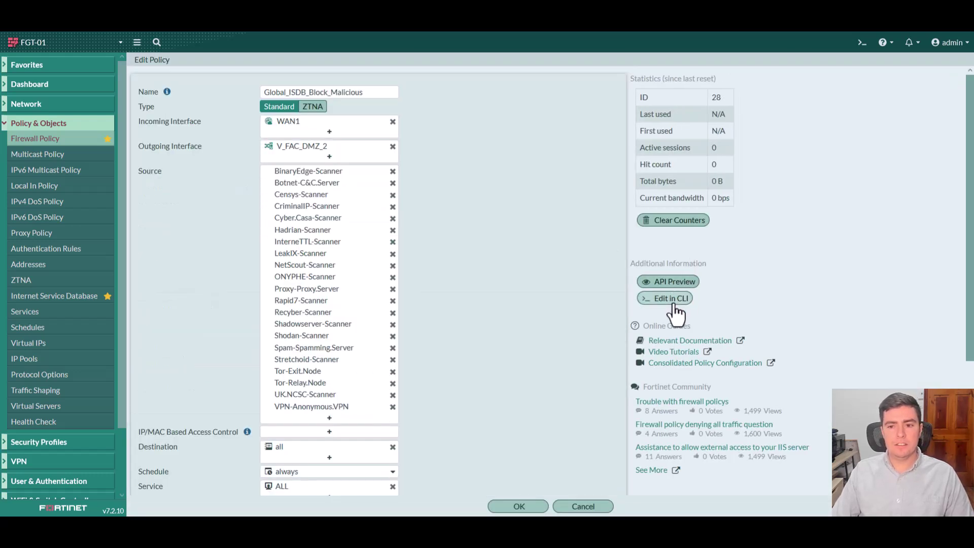
{"action": "left_click", "coordinate": [669, 299]}
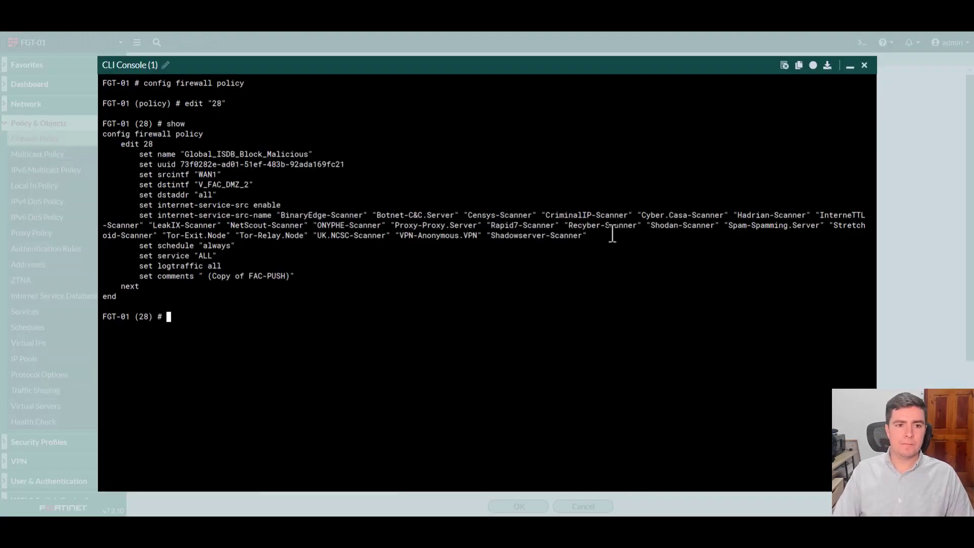
{"action": "type", "text": "show full-configuration"}
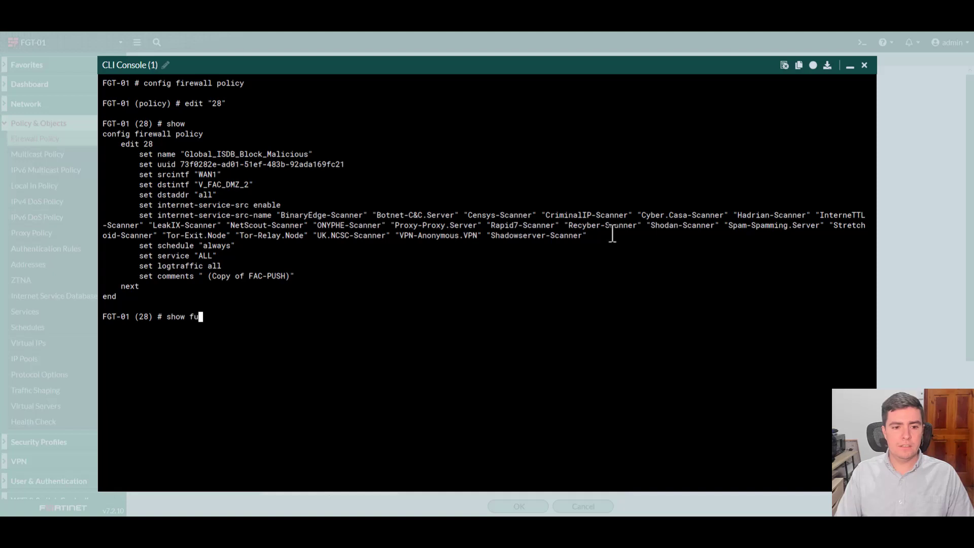
{"action": "key", "text": "Return"}
{"action": "key", "text": "space"}
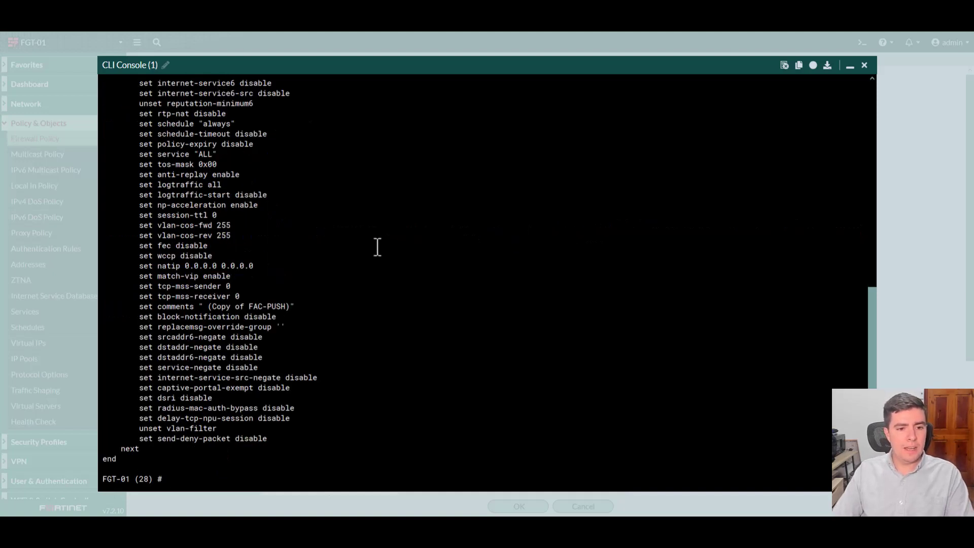
- Highlight the 'set match-vip enable' line, then close the CLI Console
{"action": "left_click_drag", "start_coordinate": [132, 278], "coordinate": [355, 281]}
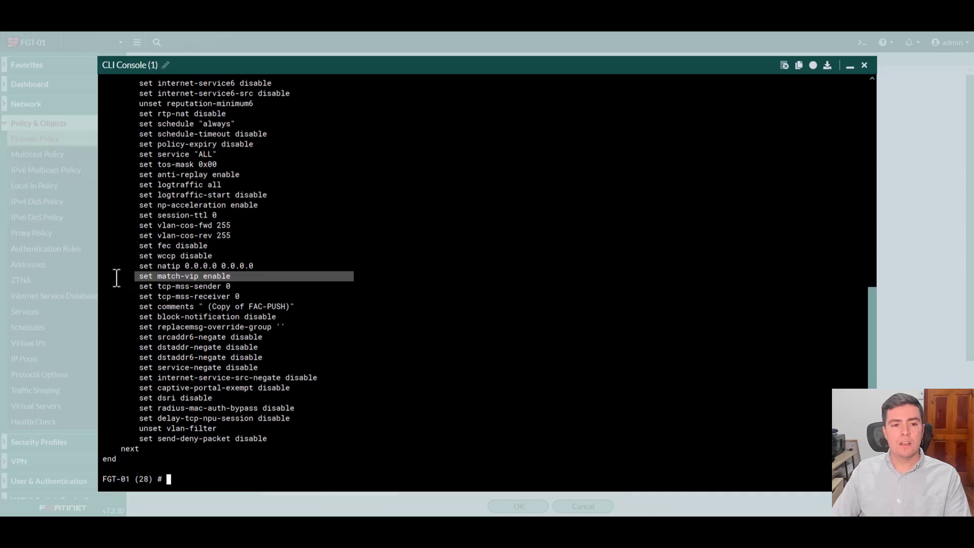
{"action": "left_click_drag", "start_coordinate": [117, 278], "coordinate": [294, 279]}
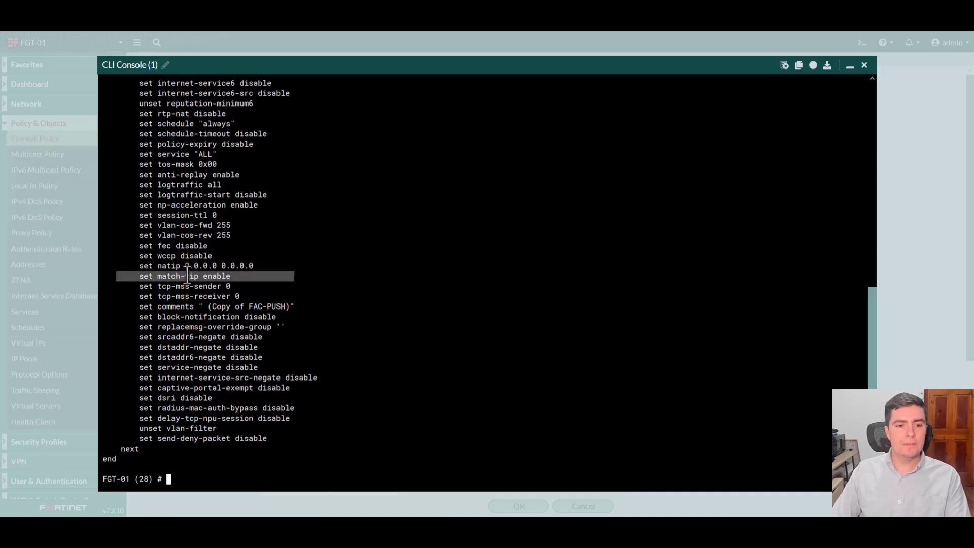
{"action": "left_click", "coordinate": [865, 65]}
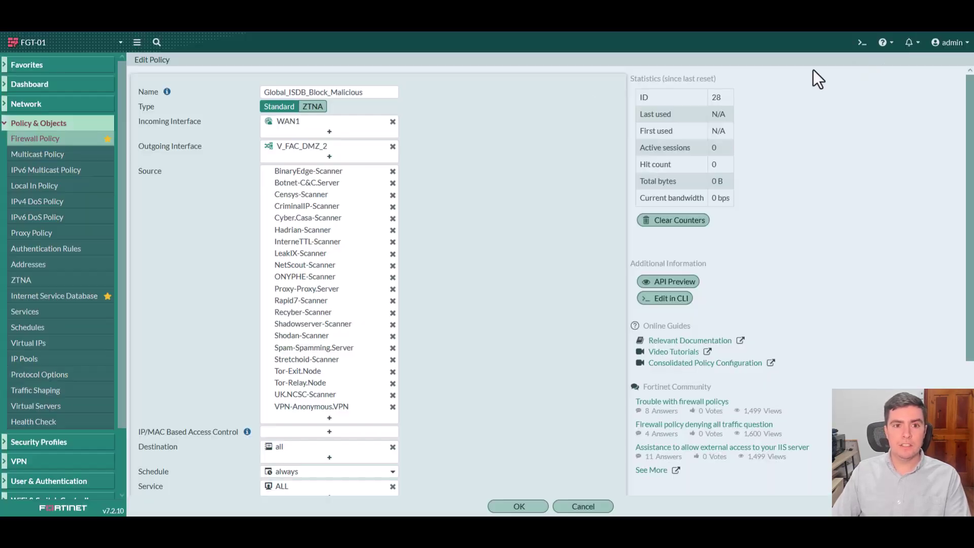
- Return to the Firewall Policy list and scroll down to select the Global_Out_Security_1 policy
{"action": "left_click", "coordinate": [40, 143]}
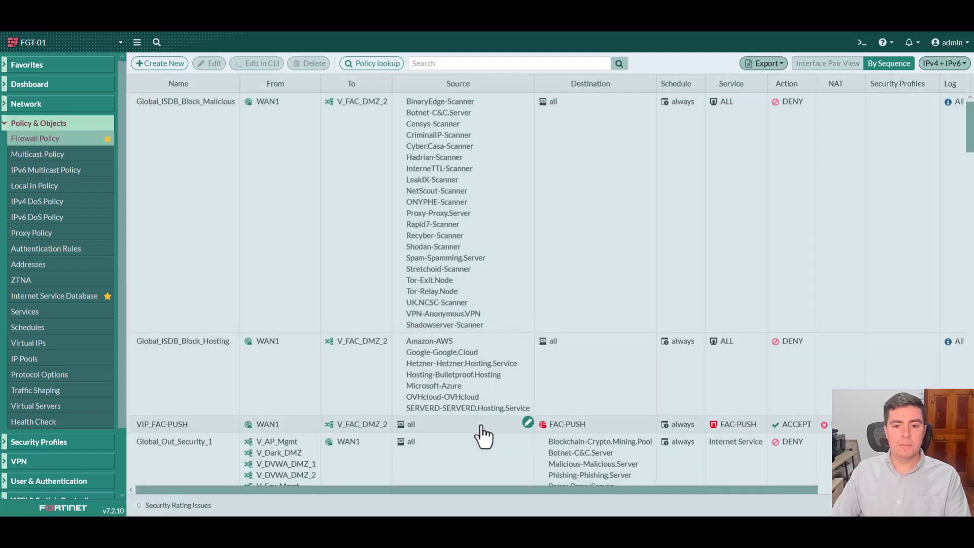
{"action": "left_click", "coordinate": [481, 428]}
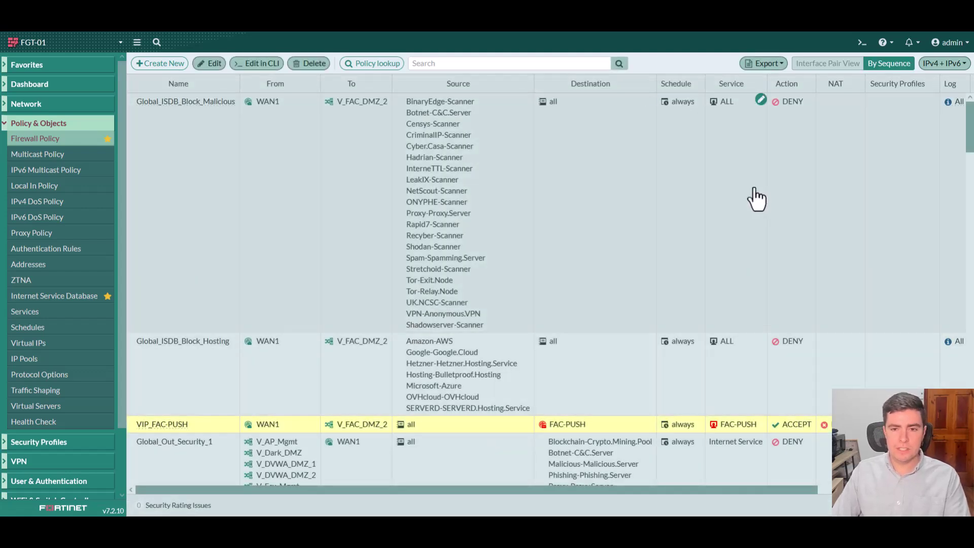
{"action": "left_click", "coordinate": [756, 199]}
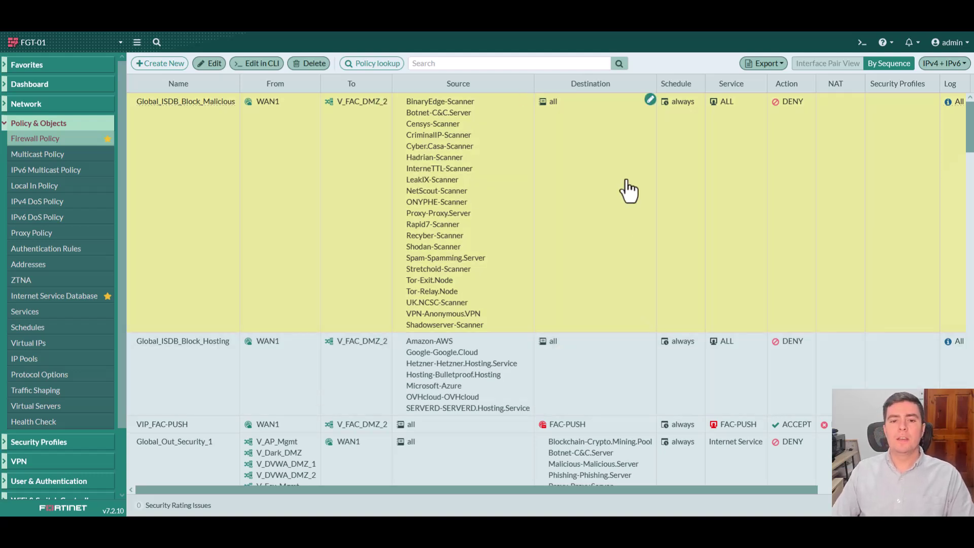
{"action": "scroll", "coordinate": [627, 191], "scroll_direction": "down", "scroll_amount": 1}
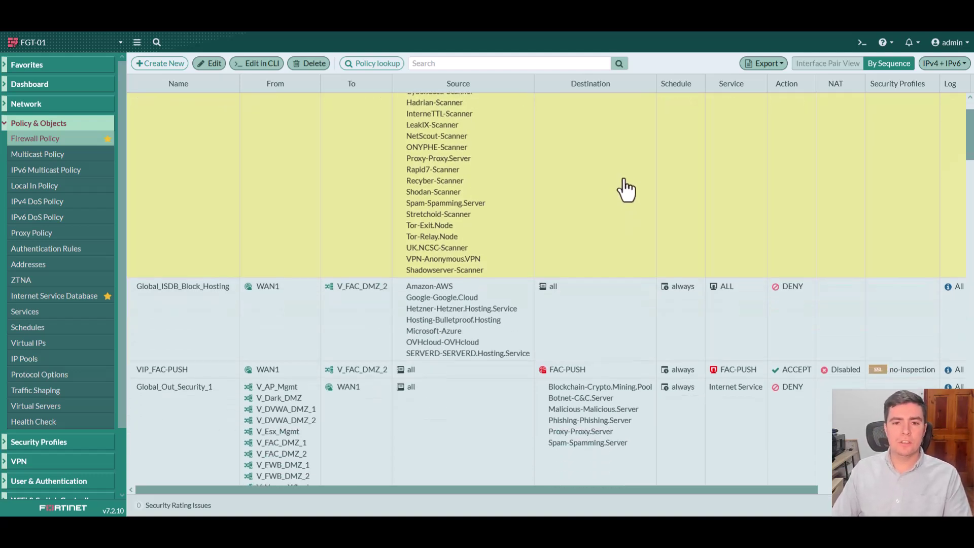
{"action": "scroll", "coordinate": [625, 193], "scroll_direction": "down", "scroll_amount": 2}
{"action": "left_click", "coordinate": [440, 361]}
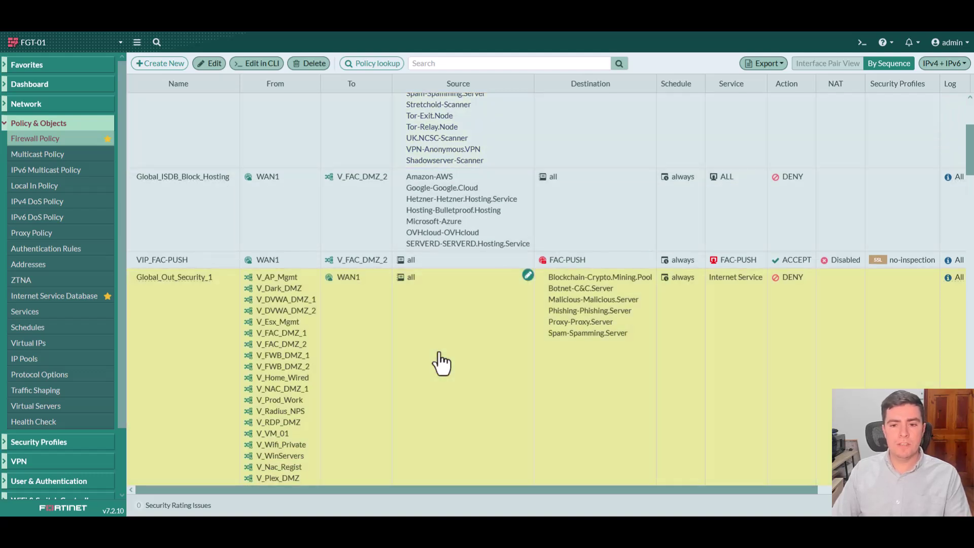
{"action": "scroll", "coordinate": [441, 362], "scroll_direction": "down", "scroll_amount": 1}
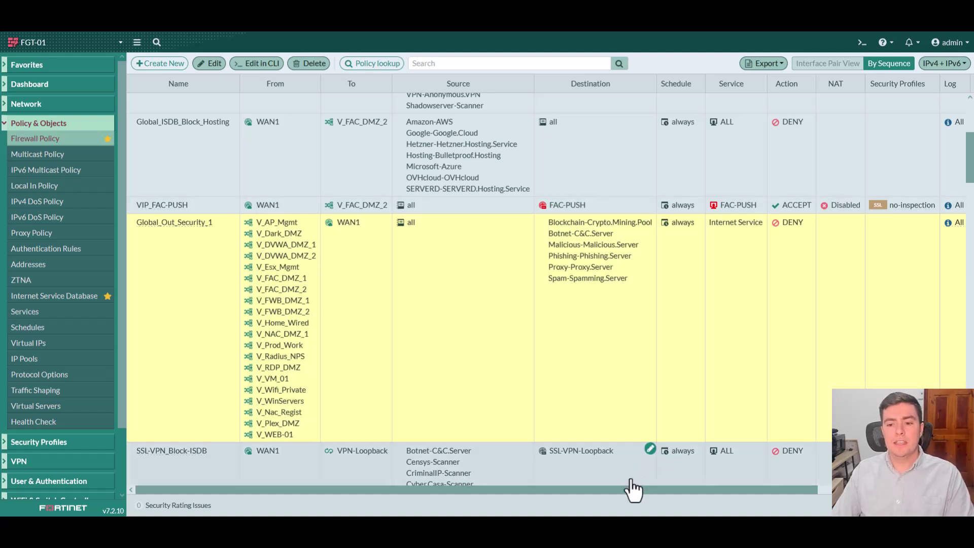
{"action": "left_click_drag", "start_coordinate": [624, 492], "coordinate": [744, 493]}
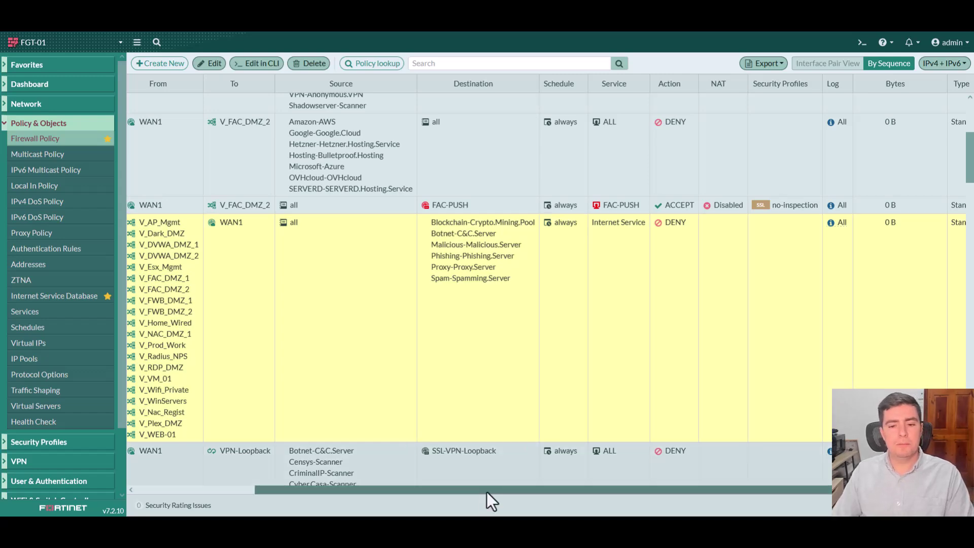
{"action": "left_click_drag", "start_coordinate": [486, 492], "coordinate": [338, 495]}
{"action": "scroll", "coordinate": [737, 181], "scroll_direction": "up", "scroll_amount": 5}
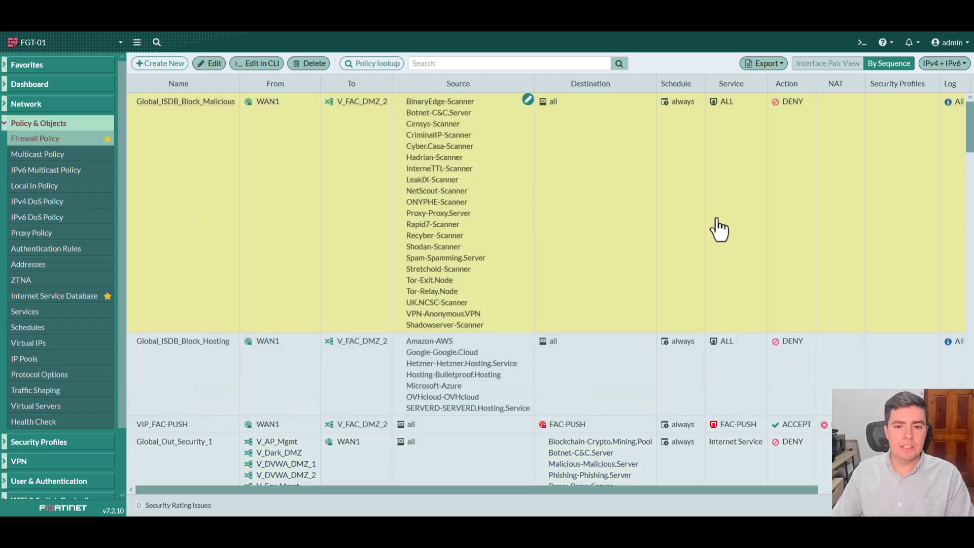
{"action": "scroll", "coordinate": [675, 248], "scroll_direction": "down", "scroll_amount": 3}
{"action": "left_click", "coordinate": [415, 330]}
{"action": "scroll", "coordinate": [413, 278], "scroll_direction": "down", "scroll_amount": 1}
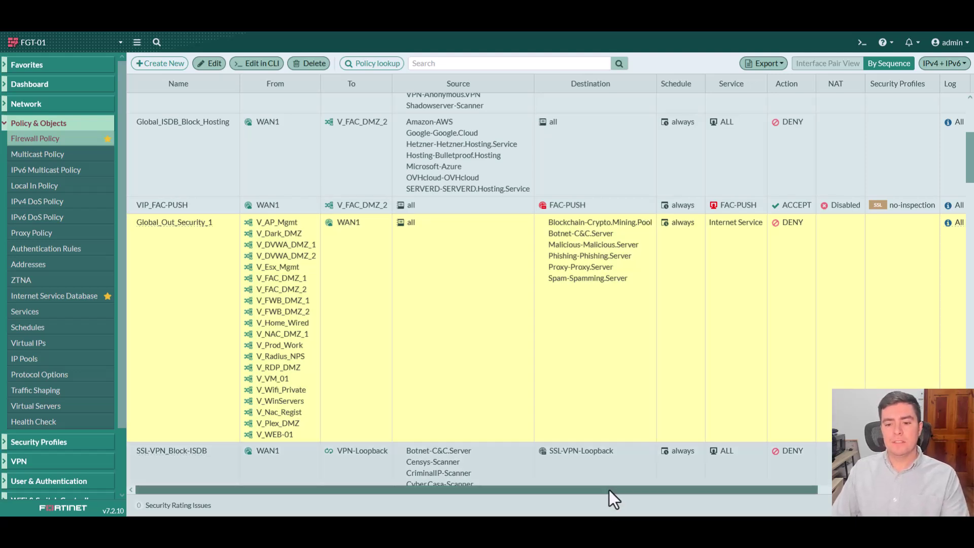
{"action": "left_click_drag", "start_coordinate": [609, 489], "coordinate": [863, 298]}
{"action": "left_click", "coordinate": [869, 243]}
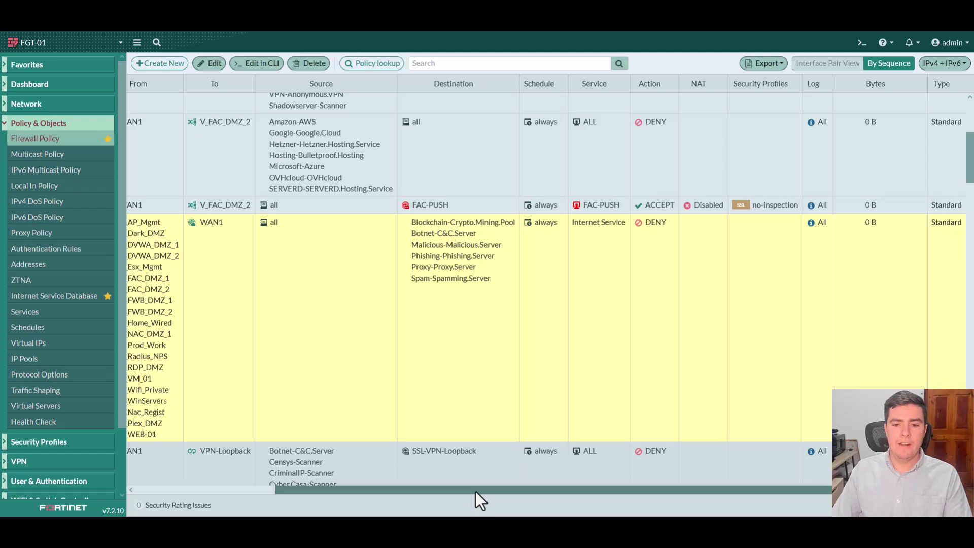
{"action": "left_click_drag", "start_coordinate": [476, 491], "coordinate": [362, 489]}
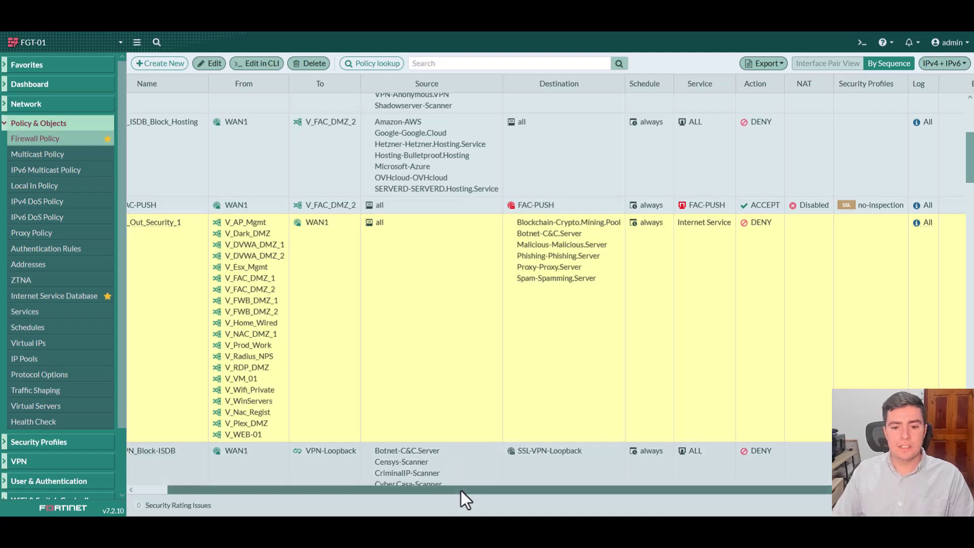
{"action": "left_click_drag", "start_coordinate": [461, 490], "coordinate": [366, 488]}
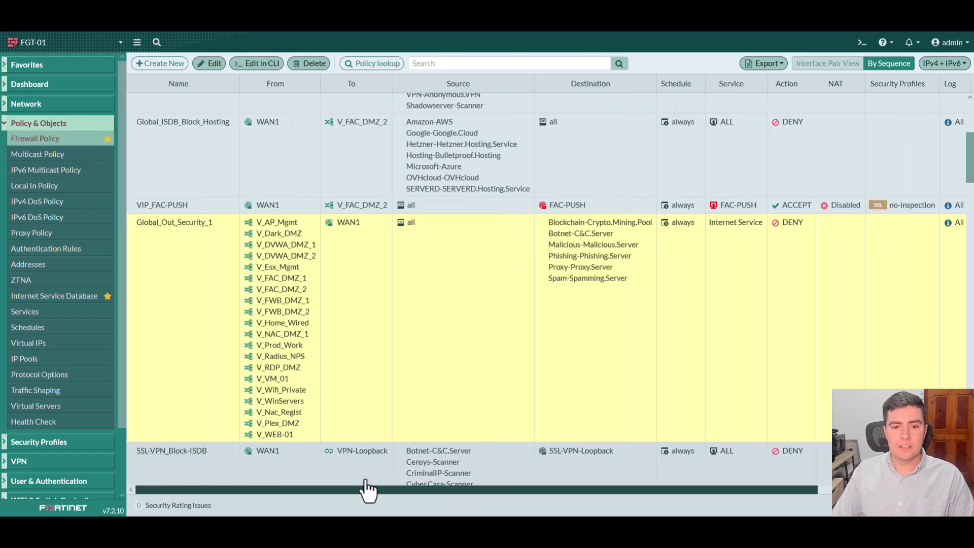
{"action": "scroll", "coordinate": [472, 290], "scroll_direction": "up", "scroll_amount": 3}
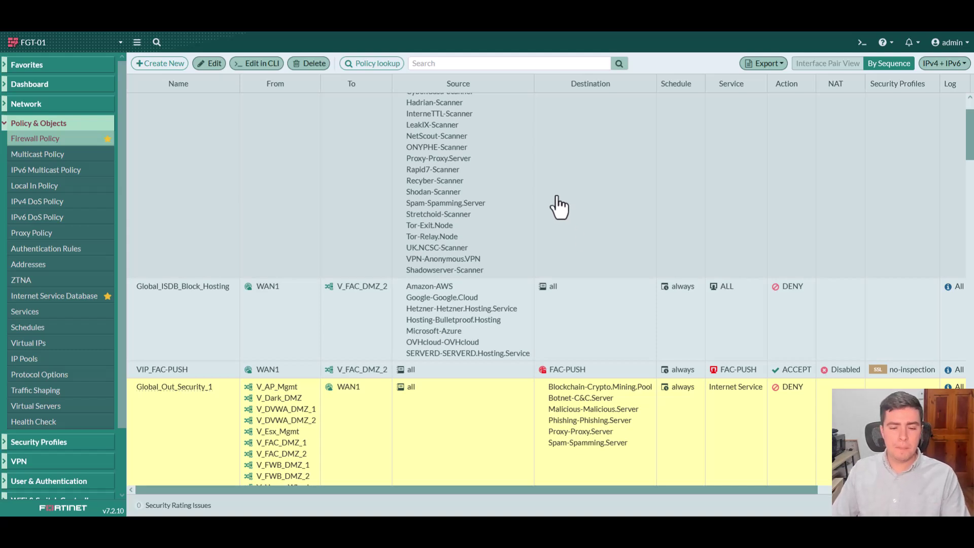
{"action": "scroll", "coordinate": [560, 207], "scroll_direction": "up", "scroll_amount": 1}
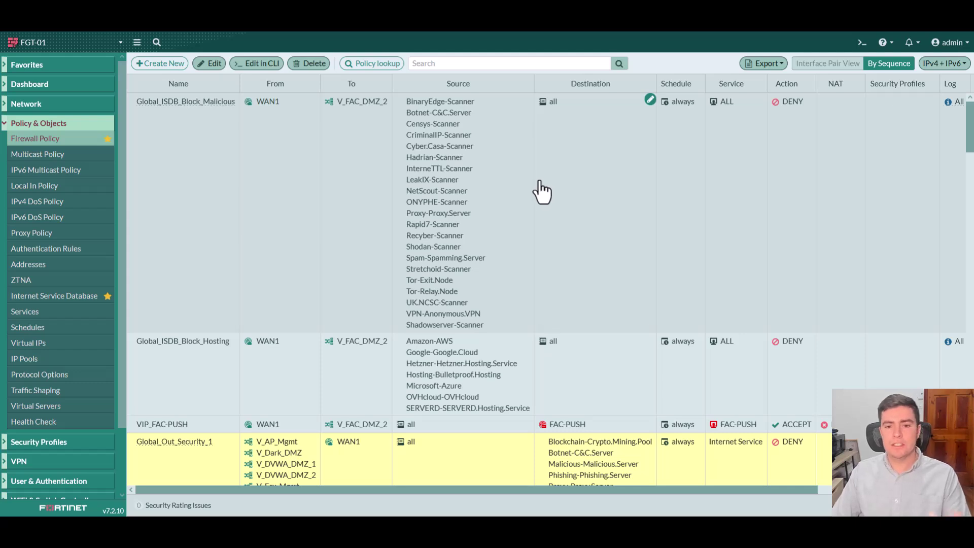
{"action": "left_click", "coordinate": [541, 192]}
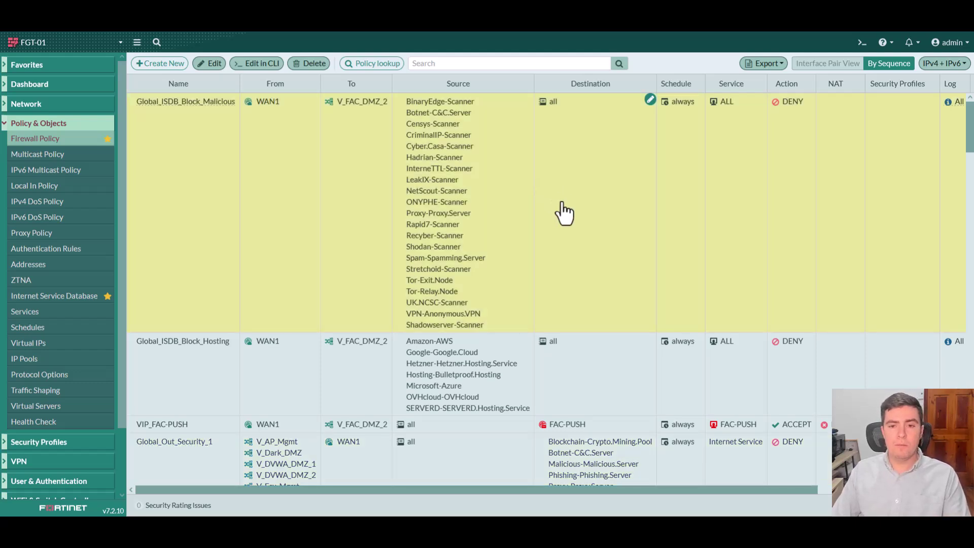